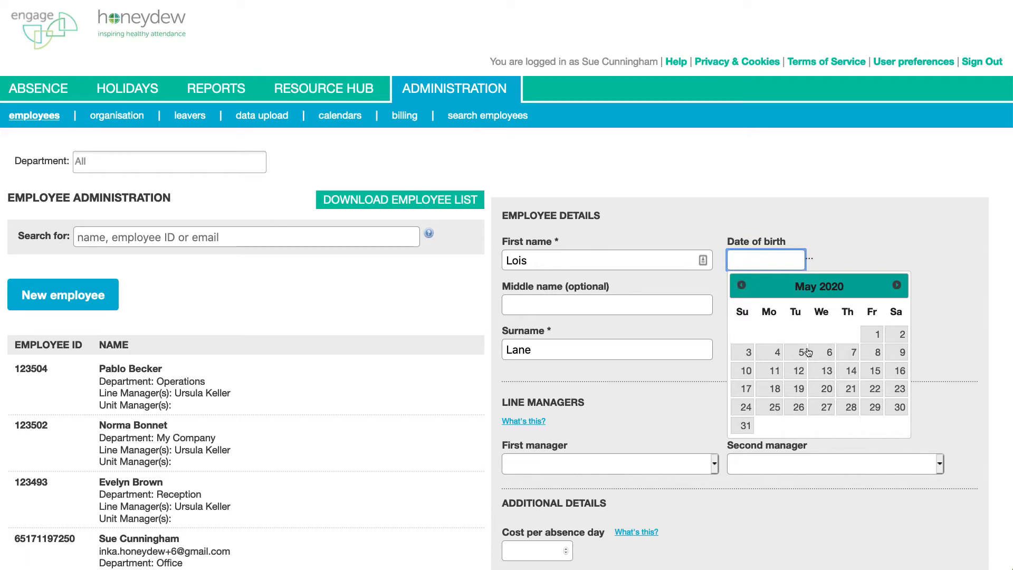
Enter the new employee's date of birth in the employee details
{"action": "left_click", "coordinate": [775, 353]}
{"action": "left_click", "coordinate": [799, 260]}
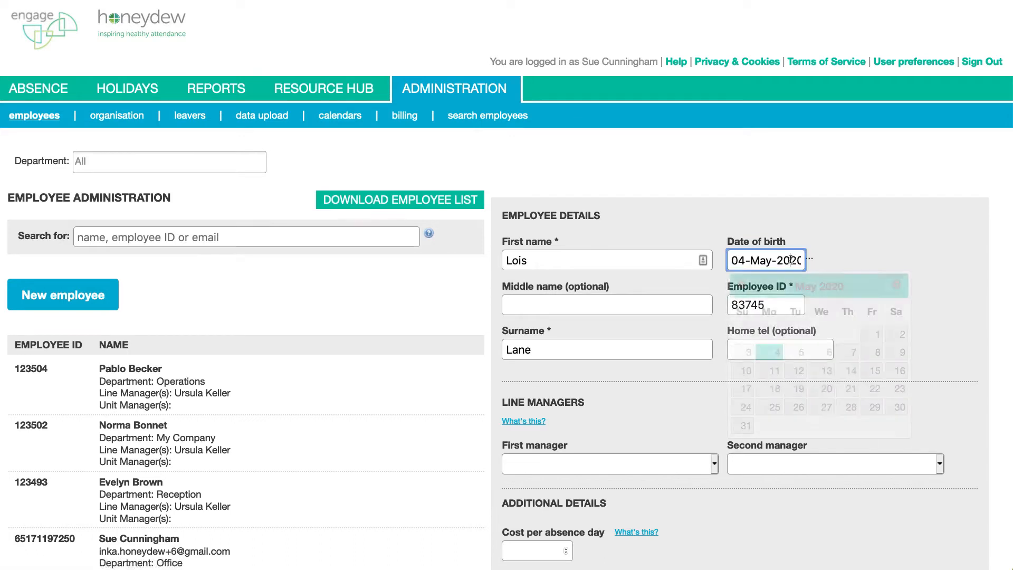
{"action": "key", "text": "BackSpace"}
{"action": "key", "text": "BackSpace"}
{"action": "key", "text": "BackSpace"}
{"action": "key", "text": "BackSpace"}
{"action": "type", "text": "1983"}
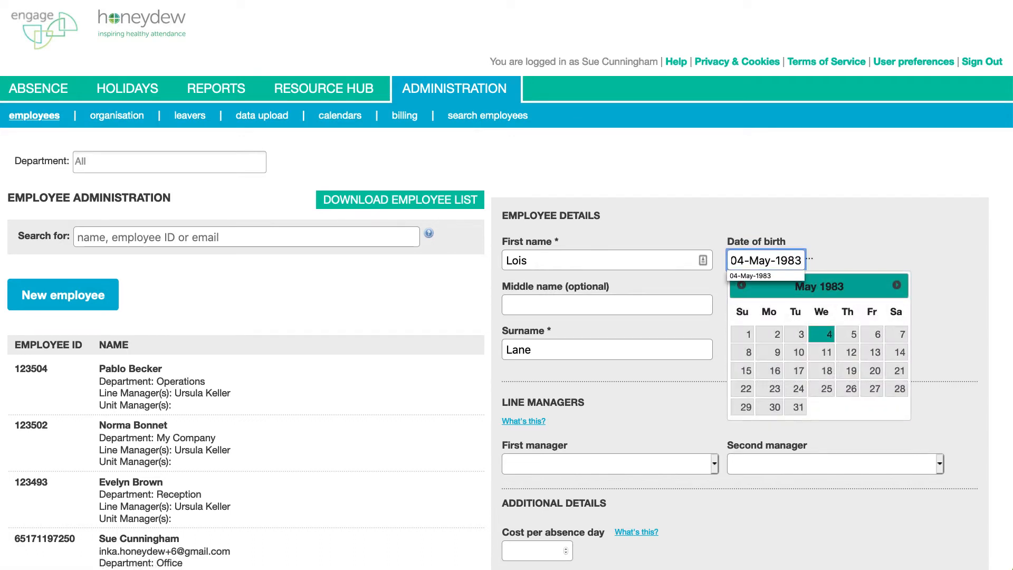
{"action": "left_click", "coordinate": [925, 239]}
Assign the employee's first and second line managers from the available managers
{"action": "left_click", "coordinate": [595, 457]}
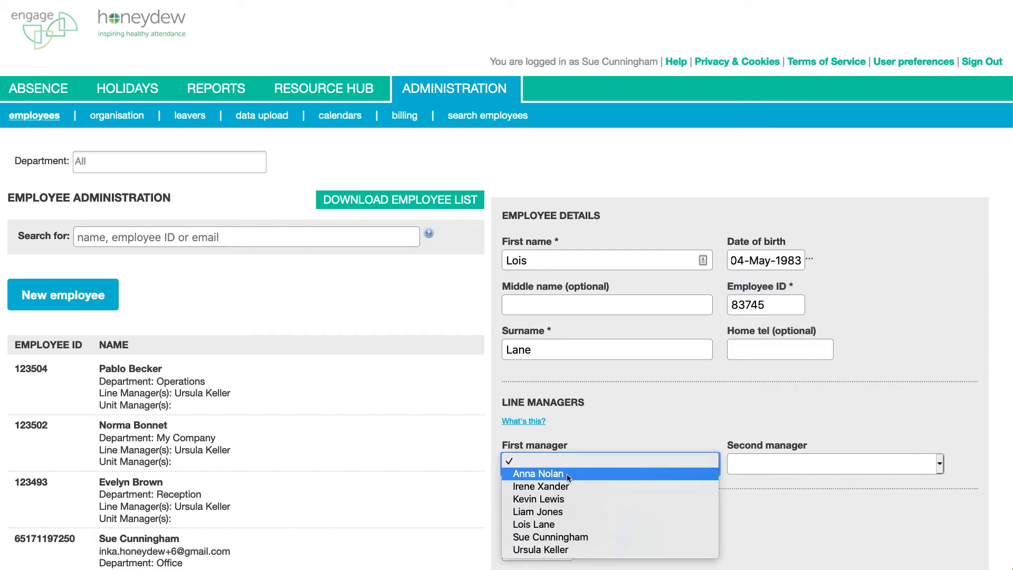
{"action": "left_click", "coordinate": [566, 474]}
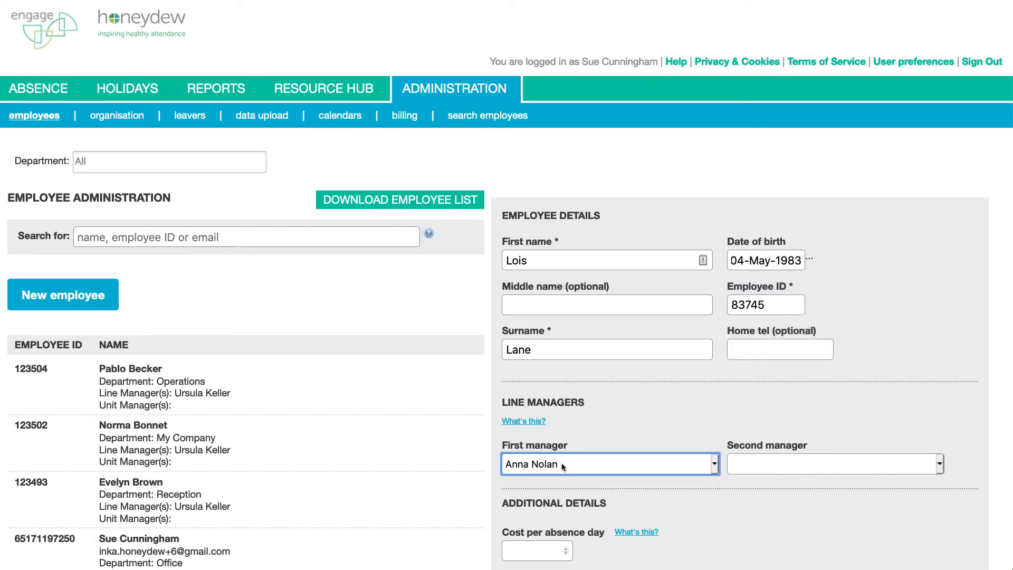
{"action": "mouse_move", "coordinate": [523, 422]}
{"action": "left_click", "coordinate": [789, 469]}
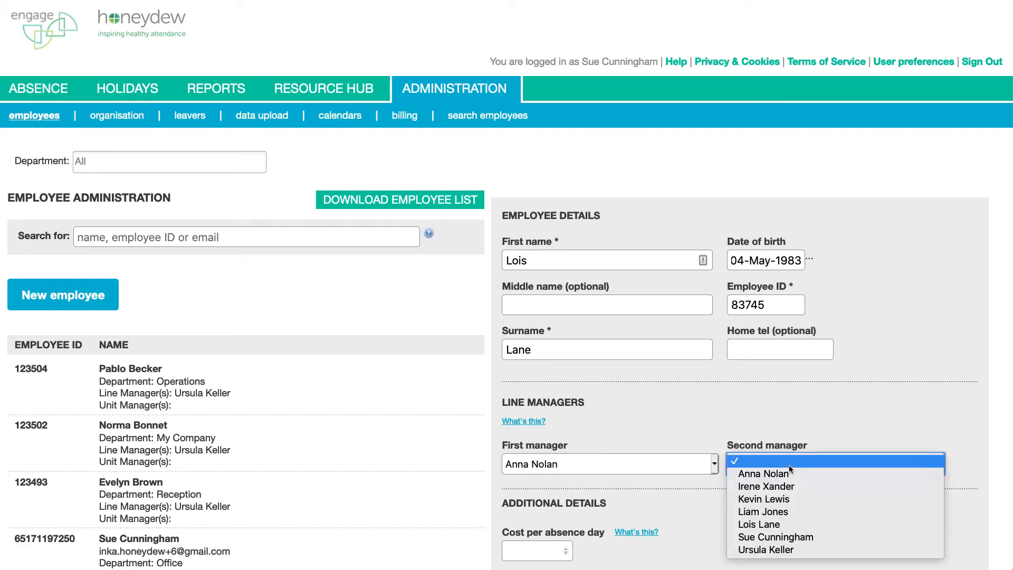
{"action": "left_click", "coordinate": [785, 501]}
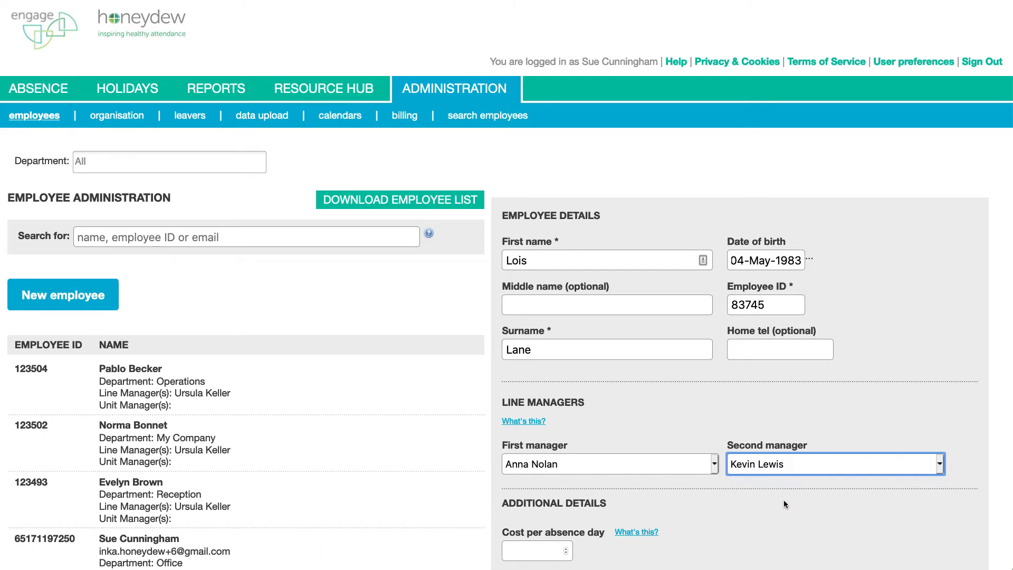
Set the employee's cost per absence day to 129.50 and view the explanation of that field
{"action": "scroll", "coordinate": [784, 501], "scroll_direction": "down", "scroll_amount": 3}
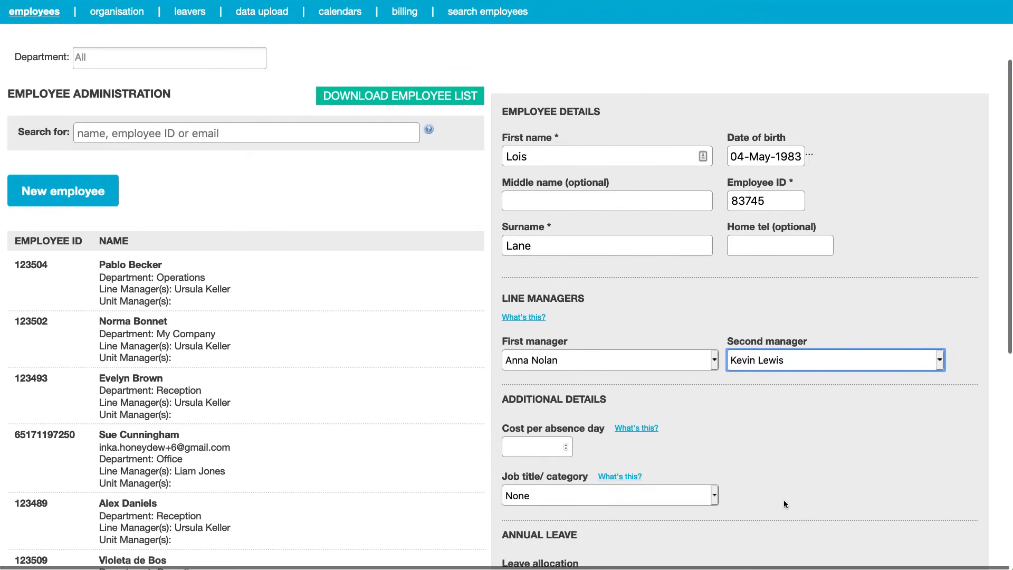
{"action": "scroll", "coordinate": [784, 499], "scroll_direction": "down", "scroll_amount": 1}
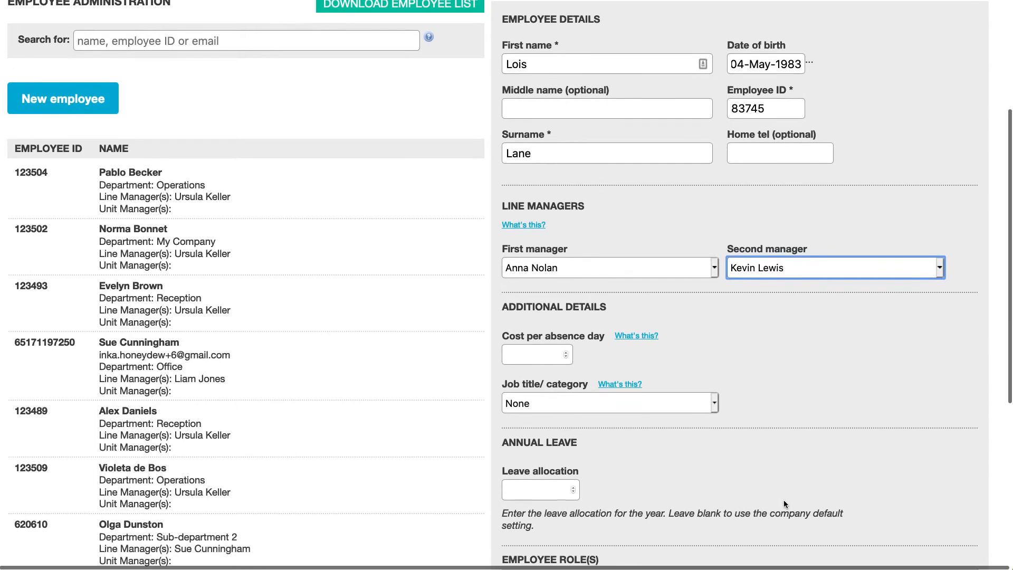
{"action": "scroll", "coordinate": [784, 503], "scroll_direction": "down", "scroll_amount": 3}
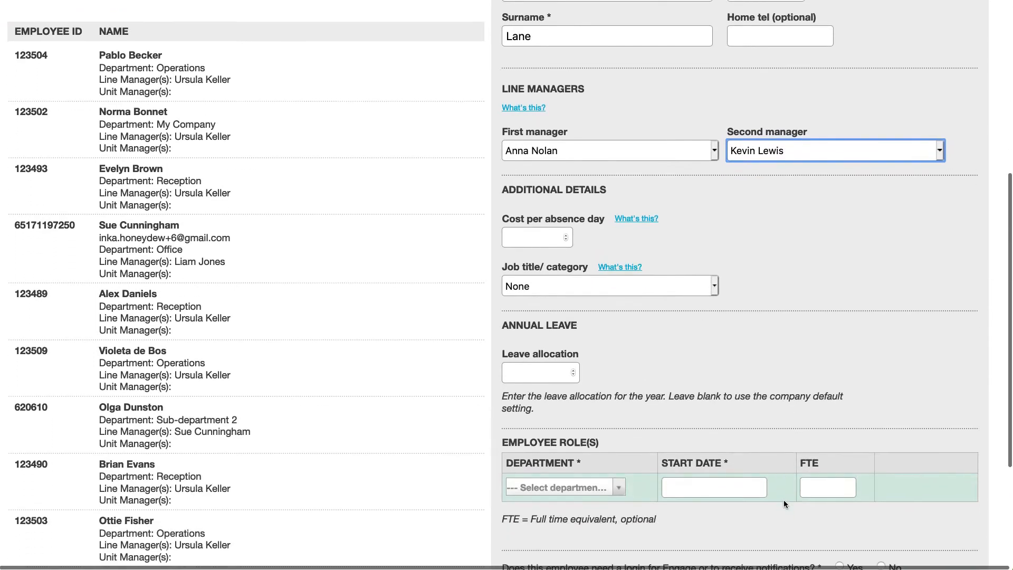
{"action": "scroll", "coordinate": [783, 499], "scroll_direction": "down", "scroll_amount": 2}
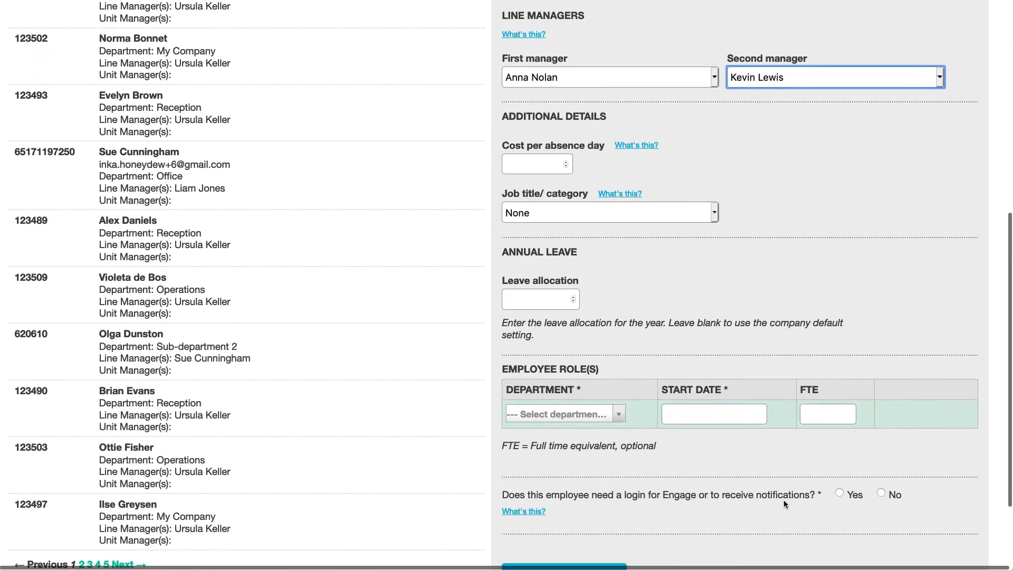
{"action": "scroll", "coordinate": [784, 499], "scroll_direction": "down", "scroll_amount": 1}
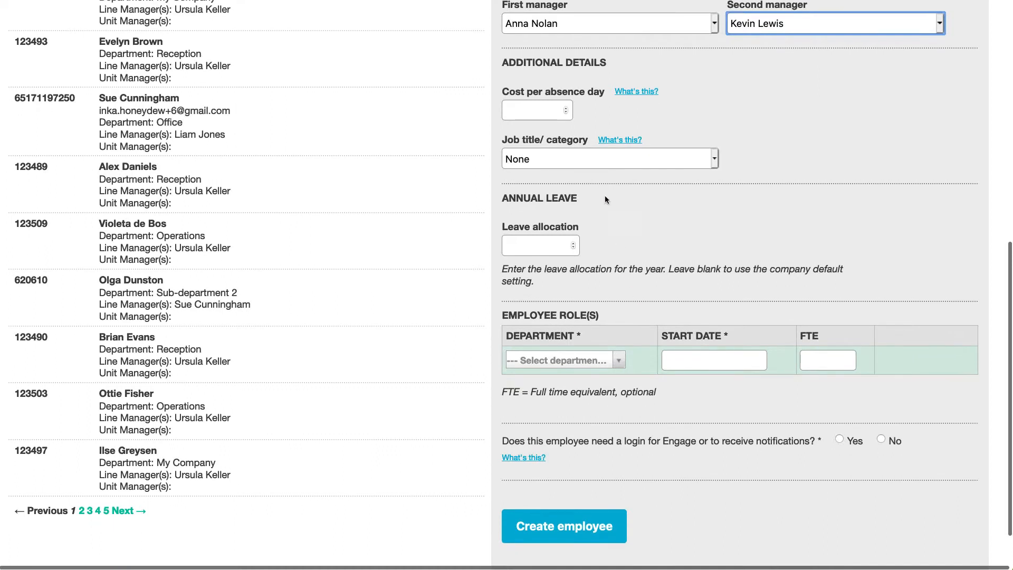
{"action": "left_click", "coordinate": [536, 110]}
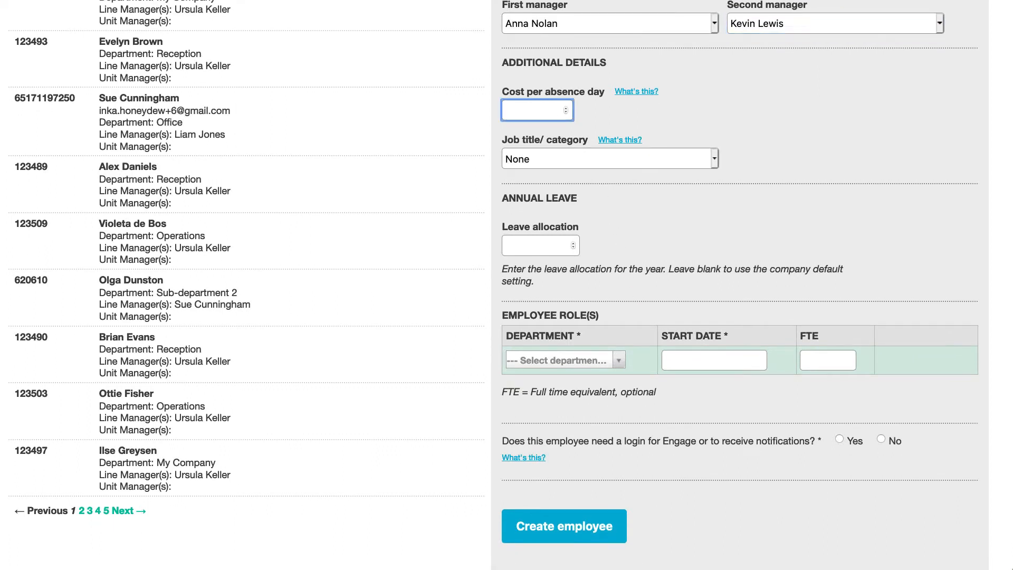
{"action": "type", "text": "129.50"}
{"action": "mouse_move", "coordinate": [632, 90]}
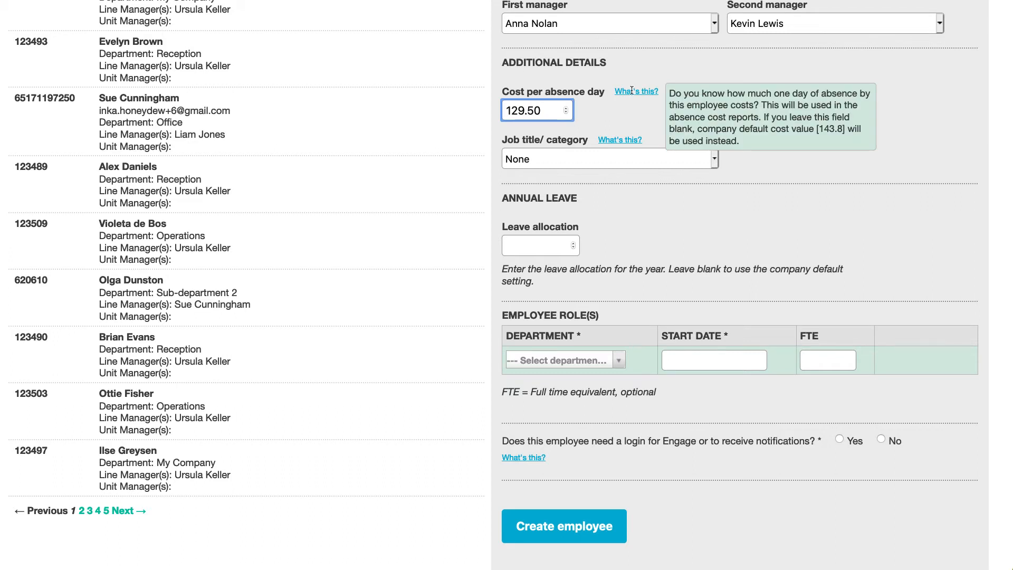
Set the job title/category to Manager and the annual leave allocation to 25
{"action": "left_click", "coordinate": [535, 154]}
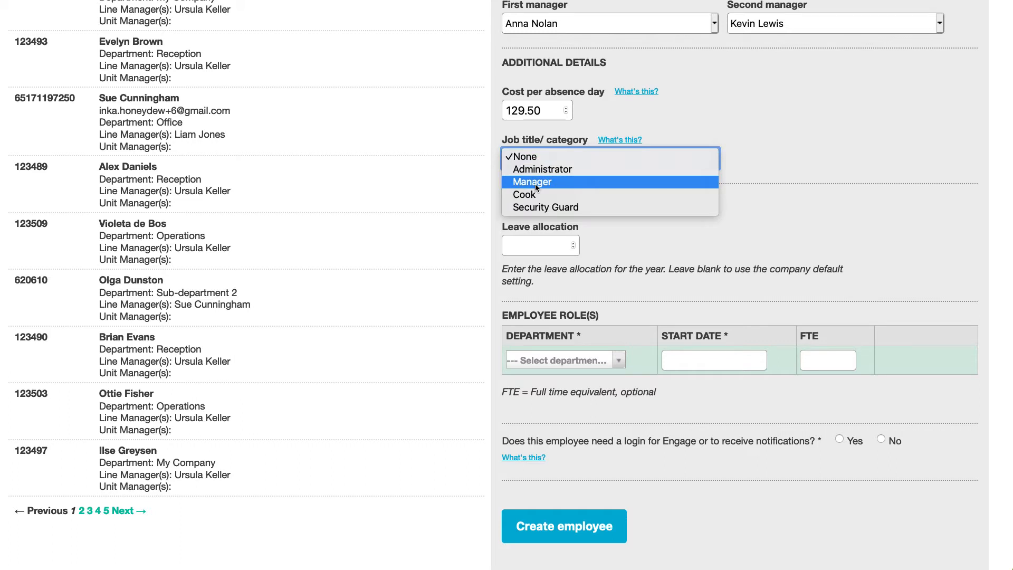
{"action": "left_click", "coordinate": [535, 183]}
{"action": "mouse_move", "coordinate": [623, 143]}
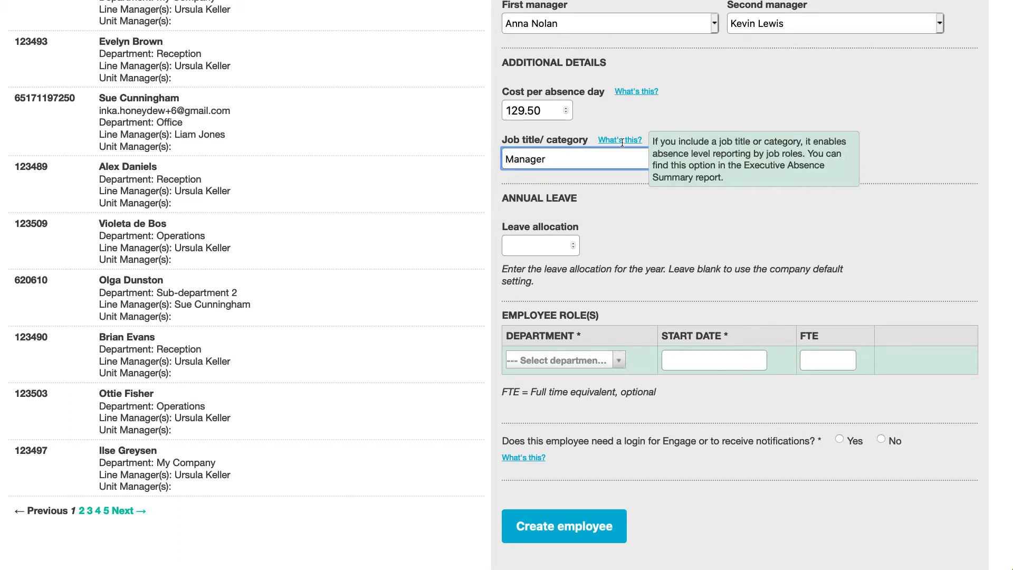
{"action": "left_click", "coordinate": [516, 249]}
{"action": "type", "text": "25"}
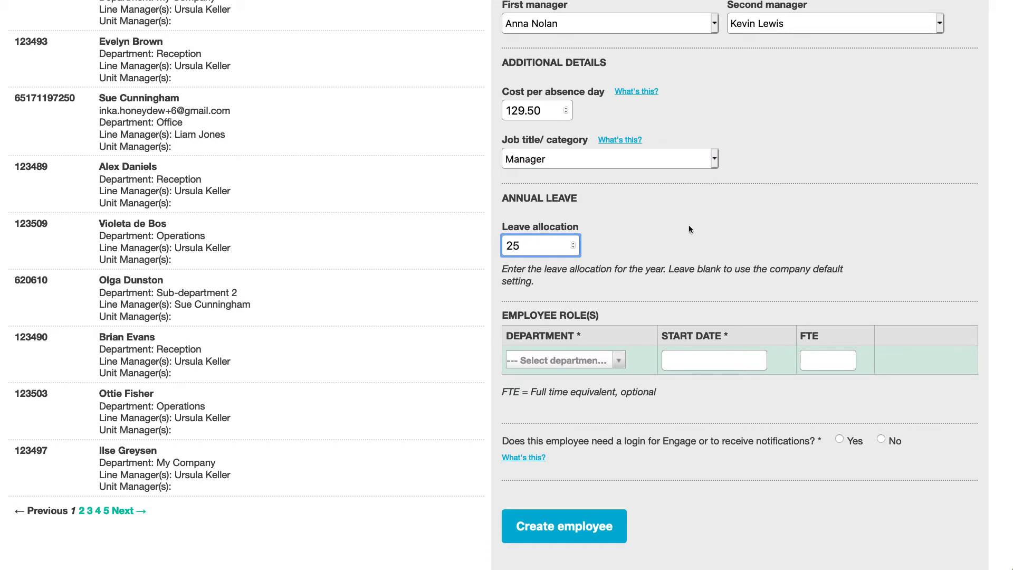
{"action": "left_click", "coordinate": [740, 256]}
Assign the employee role to the HR department with a start date of 14-Jul-2020
{"action": "scroll", "coordinate": [740, 256], "scroll_direction": "down", "scroll_amount": 1}
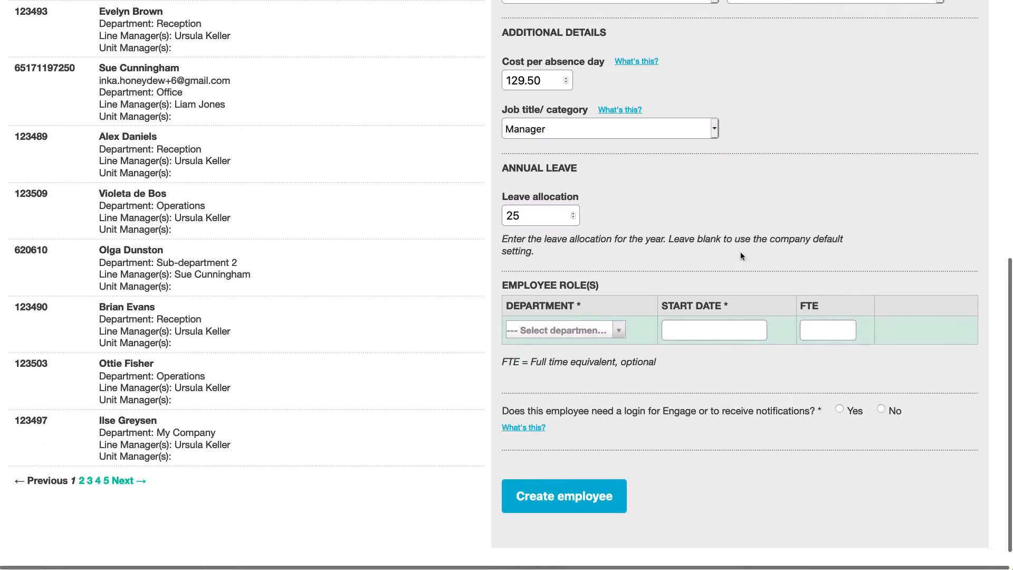
{"action": "left_click", "coordinate": [578, 326]}
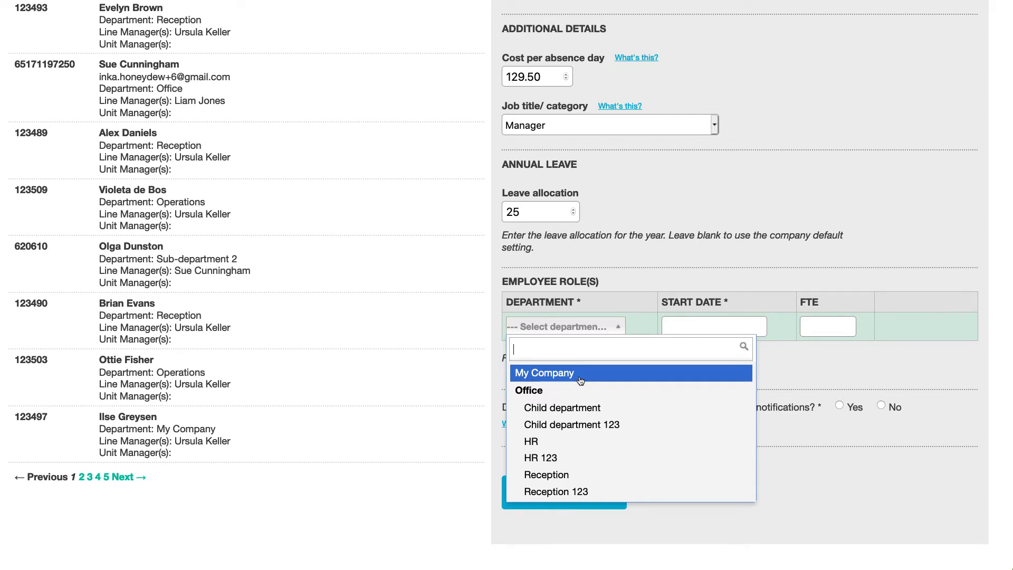
{"action": "left_click", "coordinate": [534, 441]}
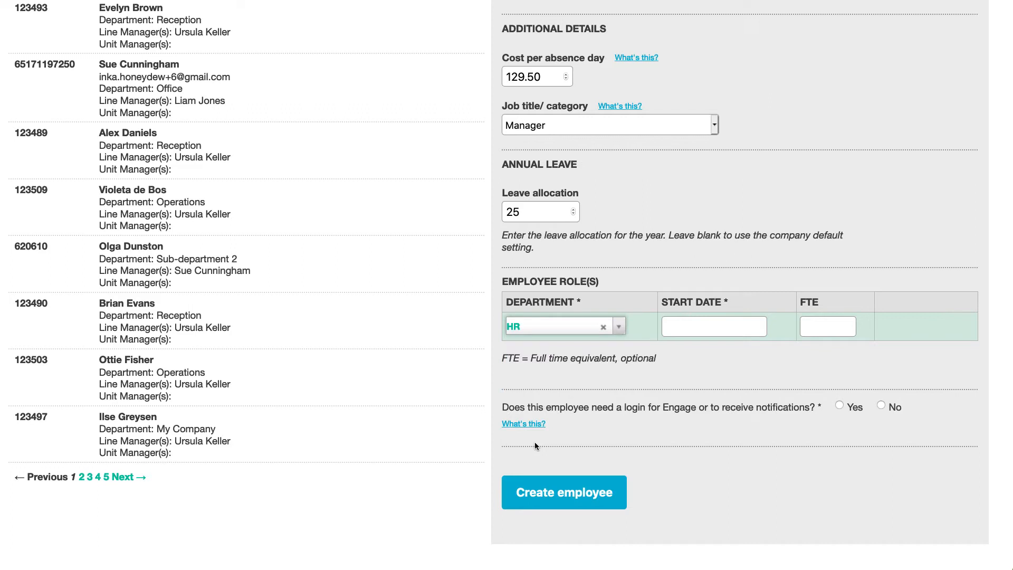
{"action": "left_click", "coordinate": [674, 331]}
{"action": "left_click", "coordinate": [724, 442]}
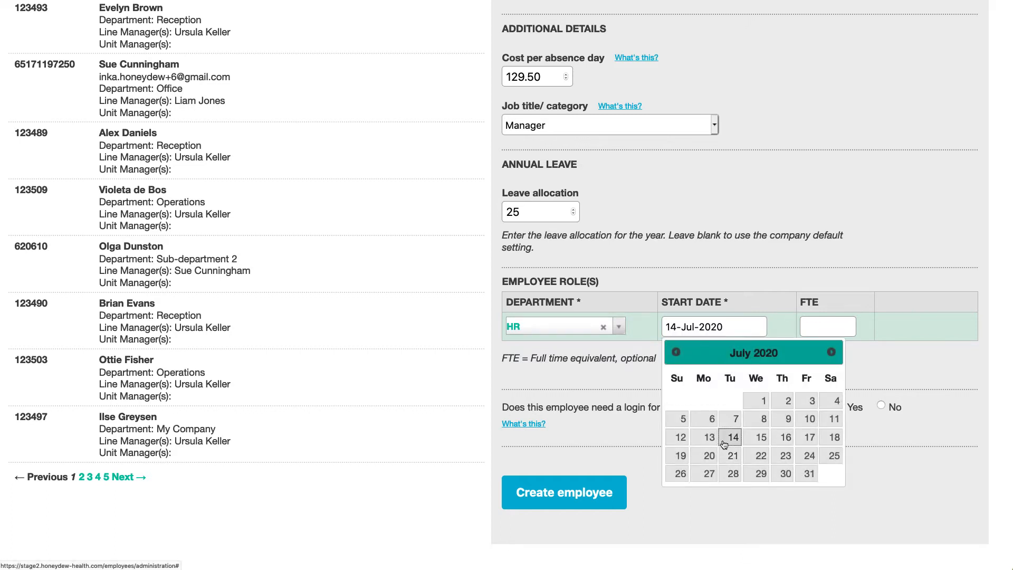
Set the HR role's full time equivalent to 1.0
{"action": "double_click", "coordinate": [809, 303]}
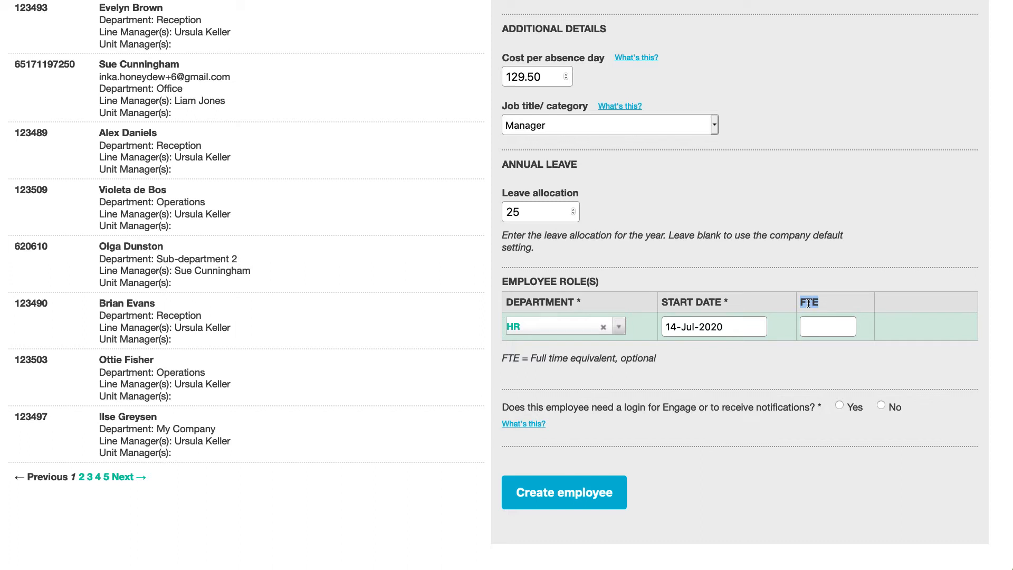
{"action": "left_click", "coordinate": [811, 333]}
{"action": "type", "text": "1.0"}
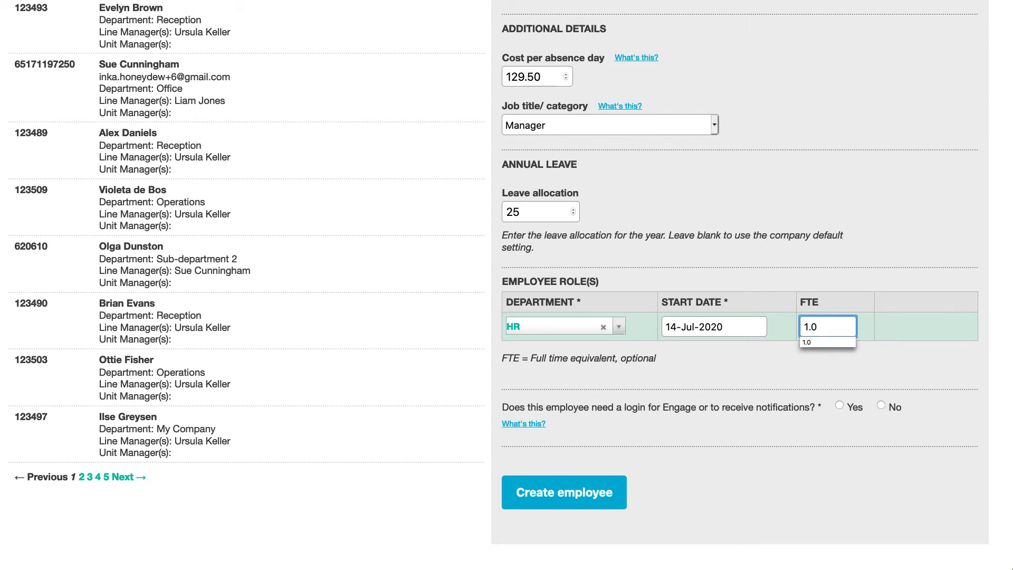
{"action": "left_click", "coordinate": [860, 374]}
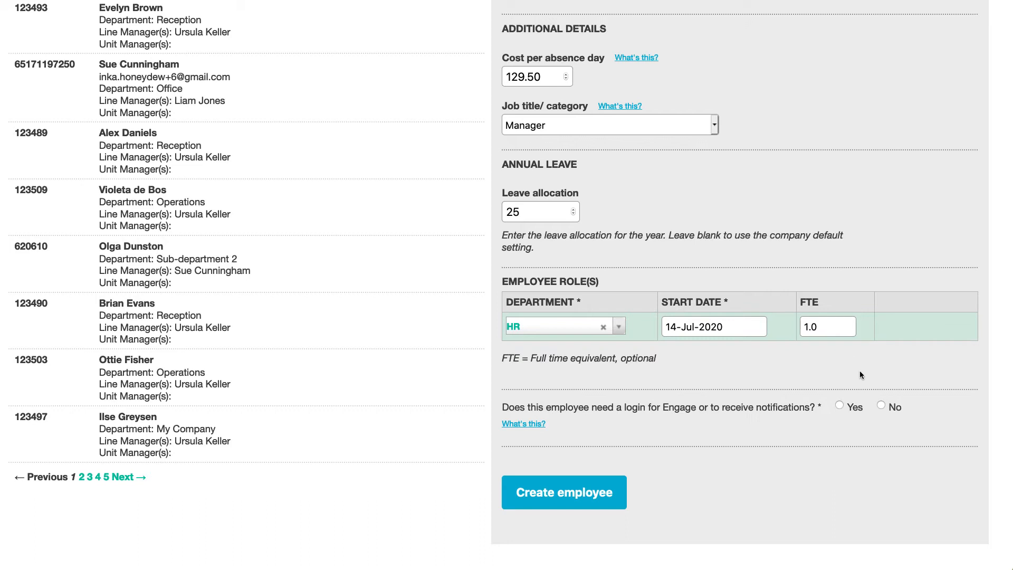
Change the HR role's full time equivalent to 0.6
{"action": "double_click", "coordinate": [838, 330]}
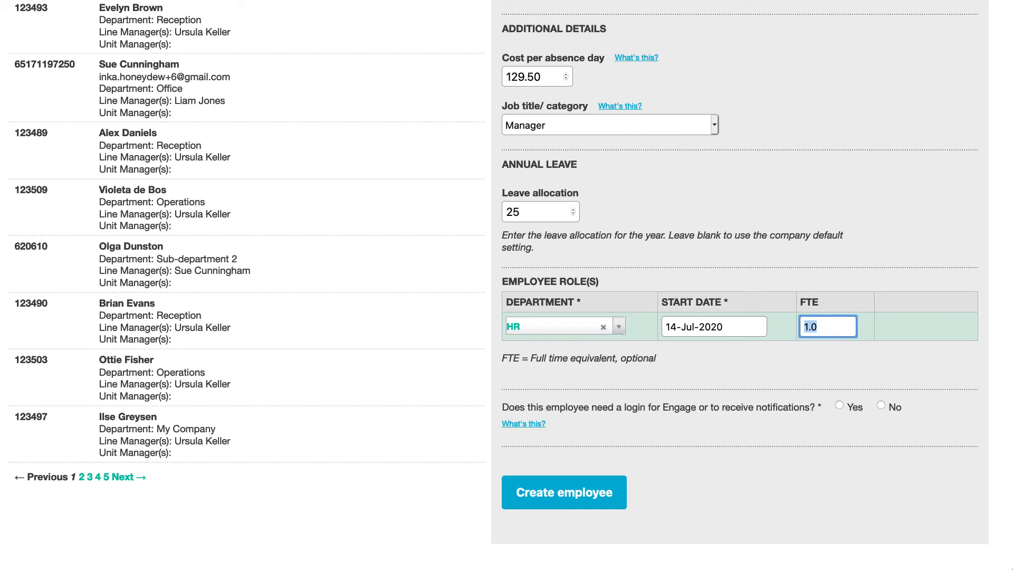
{"action": "type", "text": "0.6"}
{"action": "left_click", "coordinate": [677, 361]}
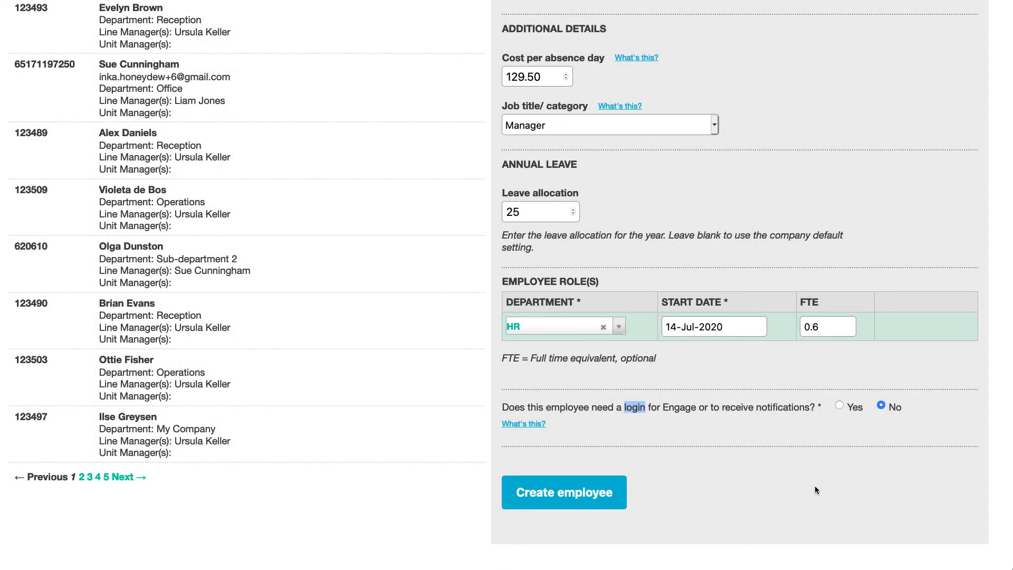
Specify that the employee needs a login for Engage and enter the employee's email address
{"action": "left_click", "coordinate": [839, 407]}
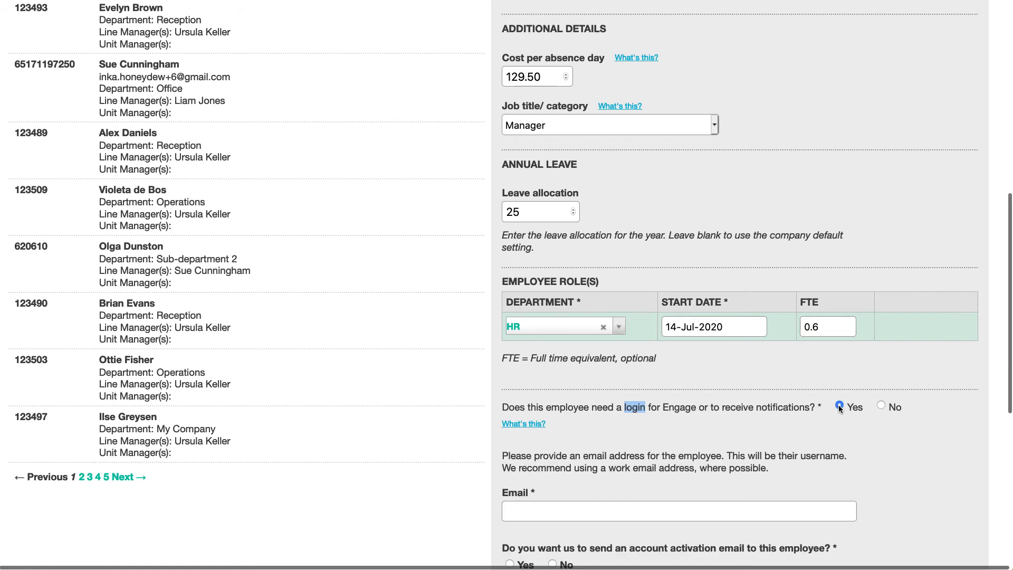
{"action": "scroll", "coordinate": [839, 406], "scroll_direction": "down", "scroll_amount": 5}
{"action": "scroll", "coordinate": [839, 405], "scroll_direction": "down", "scroll_amount": 1}
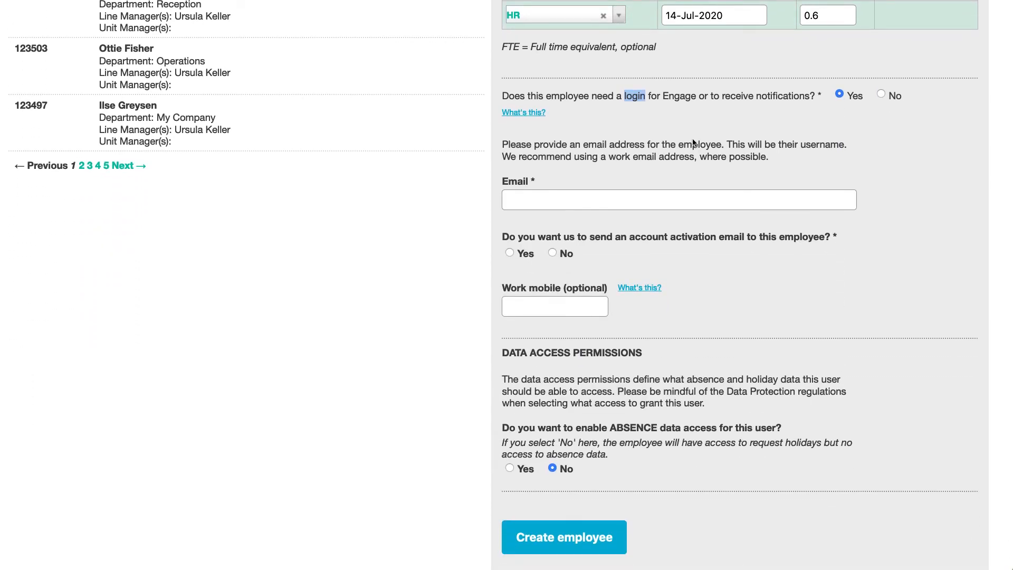
{"action": "left_click", "coordinate": [553, 207]}
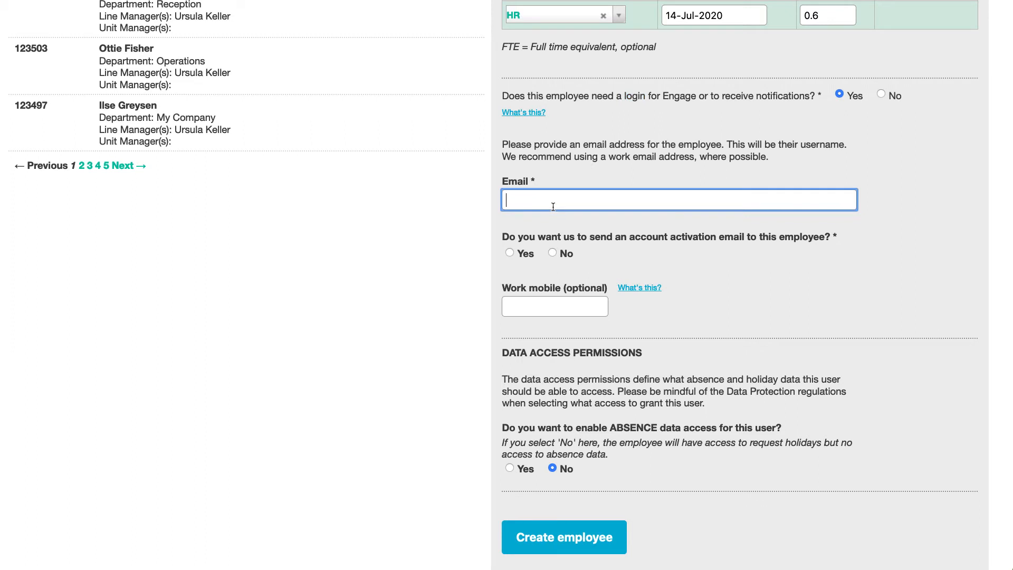
{"action": "type", "text": "loi"}
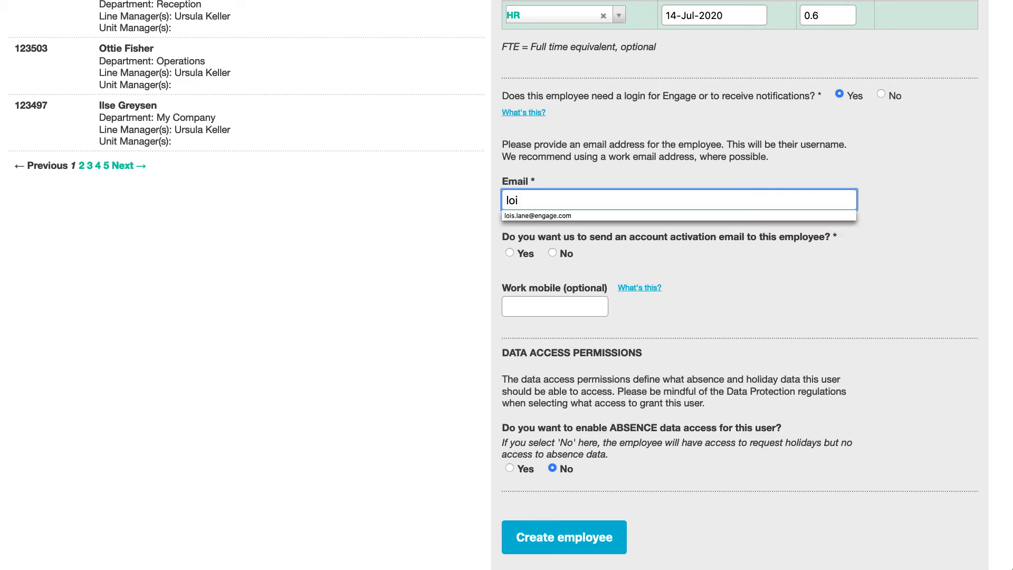
{"action": "key", "text": "Down"}
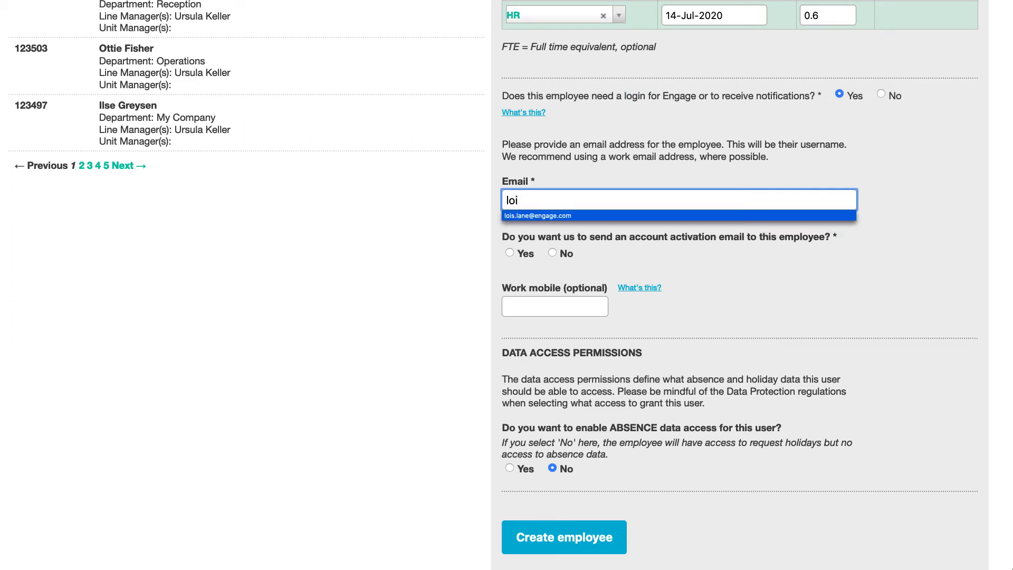
{"action": "key", "text": "Return"}
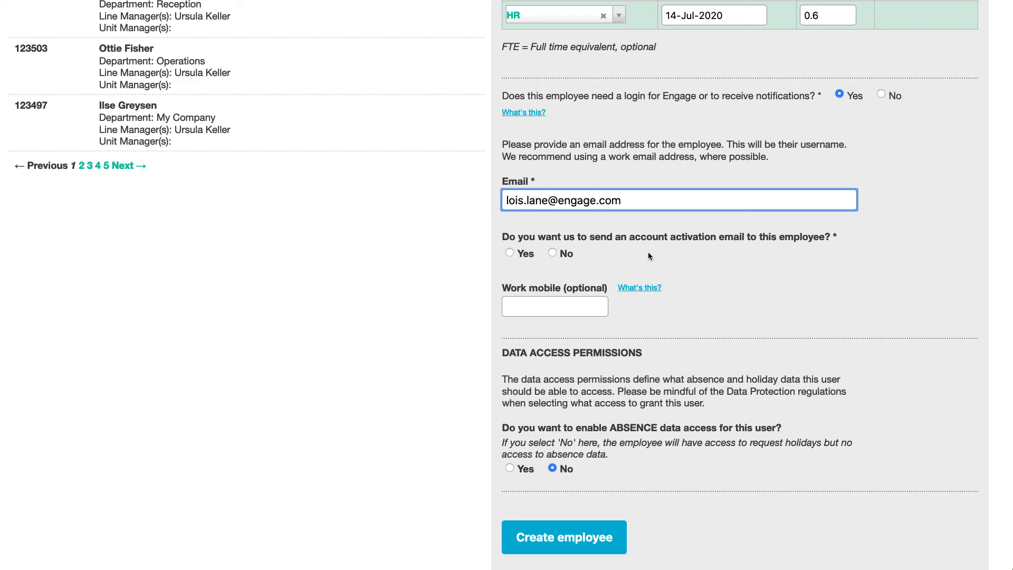
Choose to send the employee an account activation email and enable absence data access for this user
{"action": "left_click", "coordinate": [510, 253]}
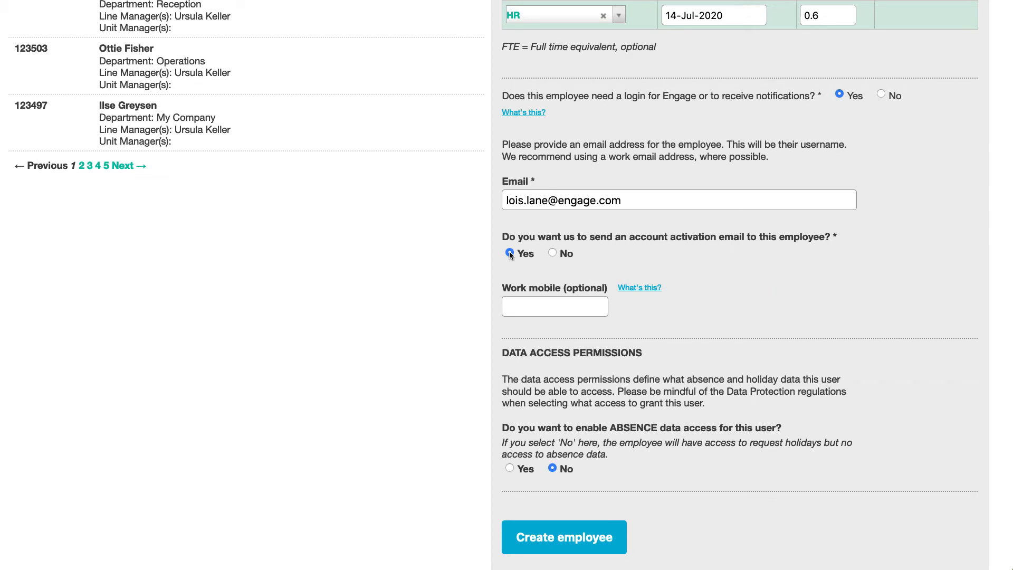
{"action": "left_click", "coordinate": [512, 310]}
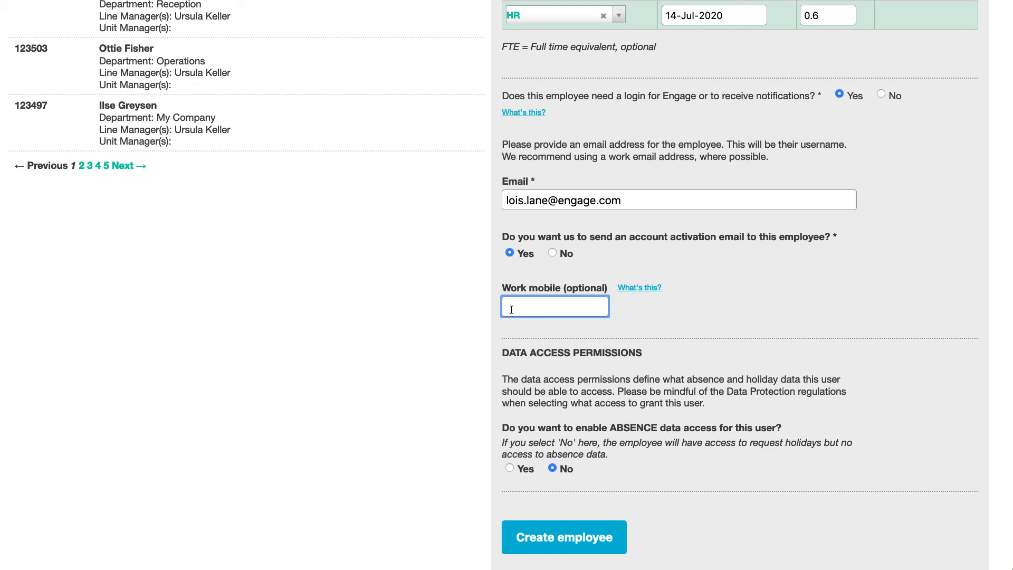
{"action": "mouse_move", "coordinate": [629, 288]}
{"action": "left_click", "coordinate": [767, 454]}
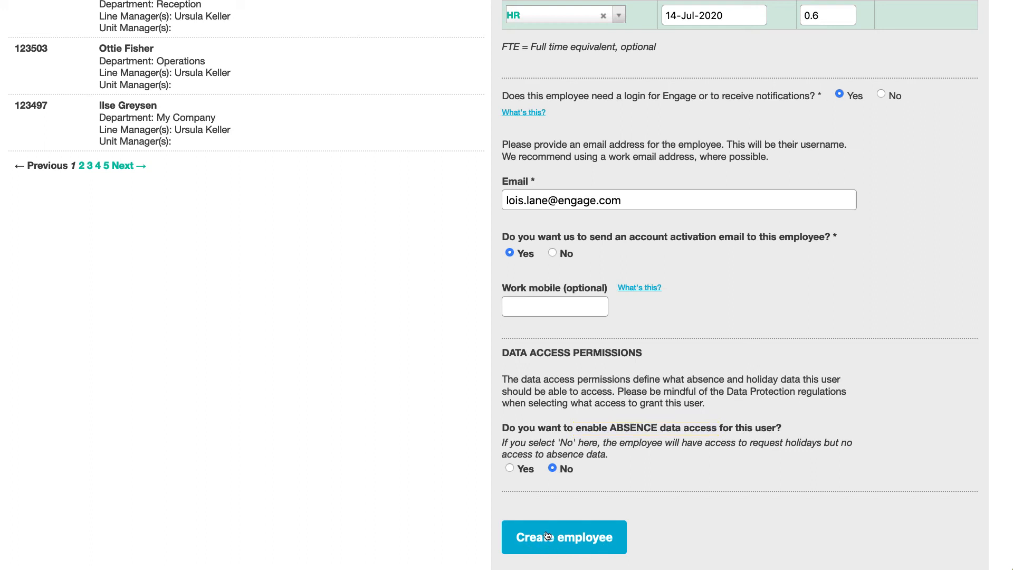
{"action": "left_click", "coordinate": [509, 468]}
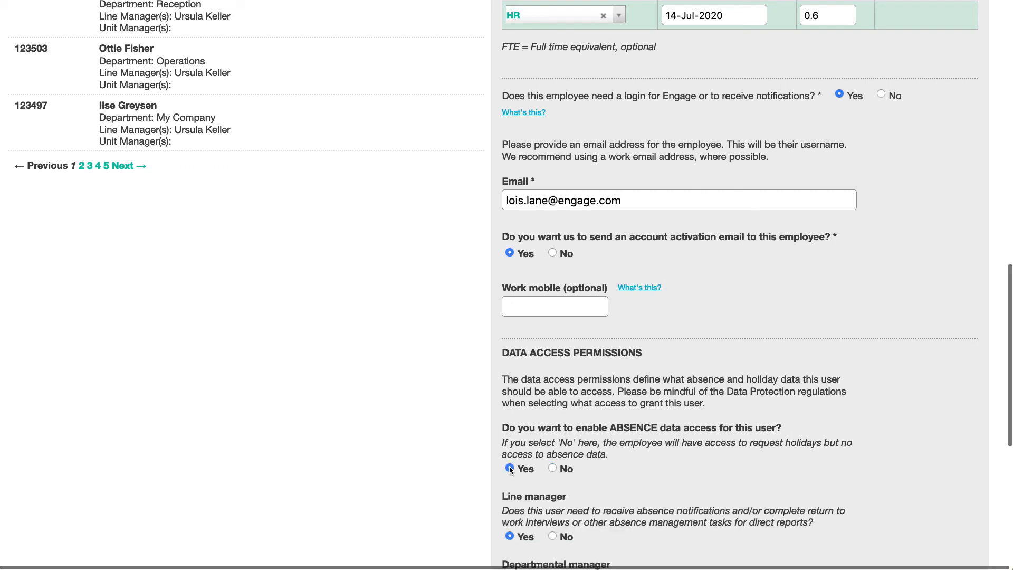
Give the user departmental manager access covering all departments in the data access permissions
{"action": "scroll", "coordinate": [510, 468], "scroll_direction": "down", "scroll_amount": 3}
{"action": "scroll", "coordinate": [510, 468], "scroll_direction": "down", "scroll_amount": 3}
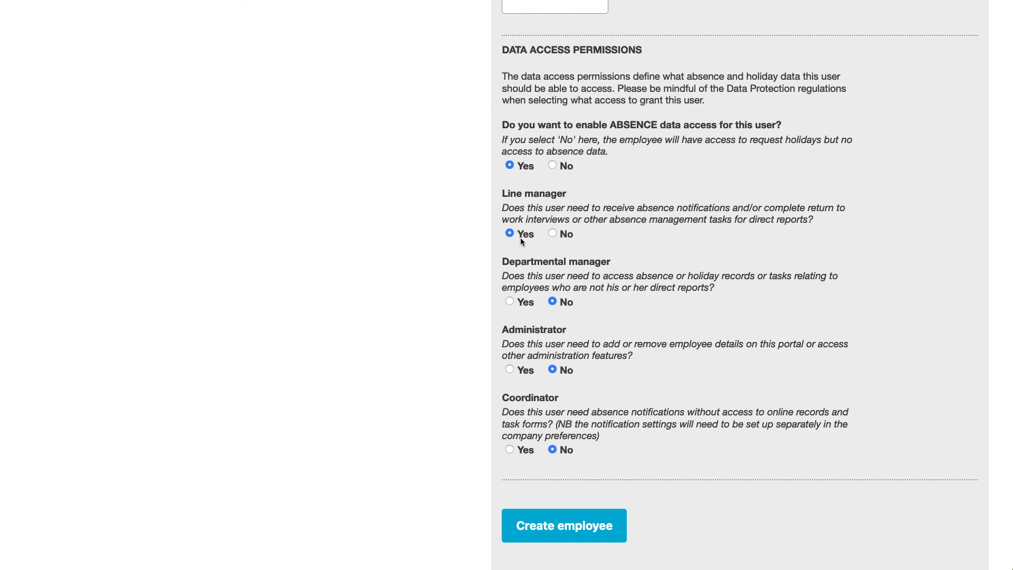
{"action": "left_click", "coordinate": [507, 301]}
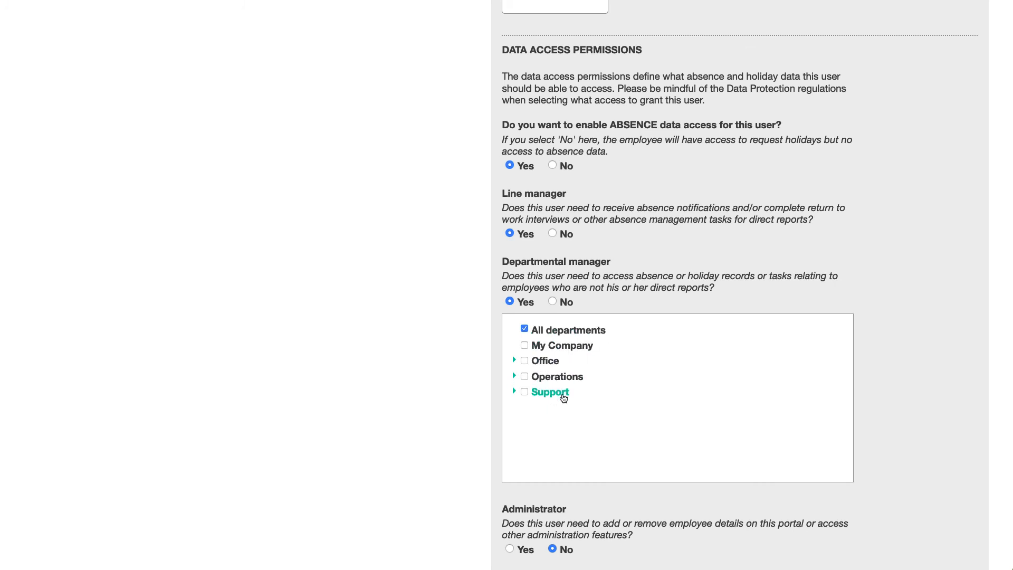
Give the user administrator access for all departments, leave the coordinator role at No and create the employee
{"action": "scroll", "coordinate": [563, 397], "scroll_direction": "down", "scroll_amount": 3}
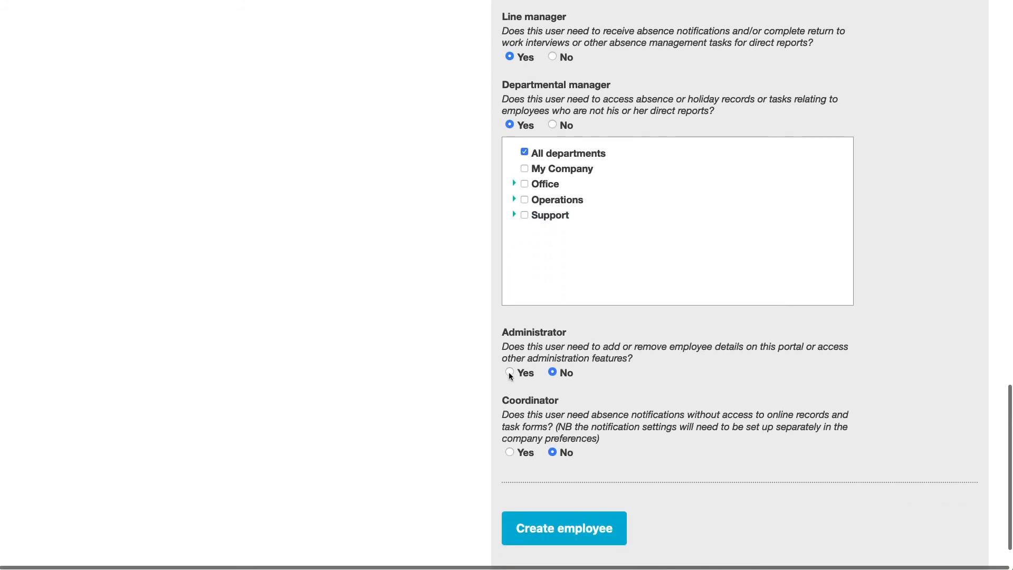
{"action": "left_click", "coordinate": [510, 372]}
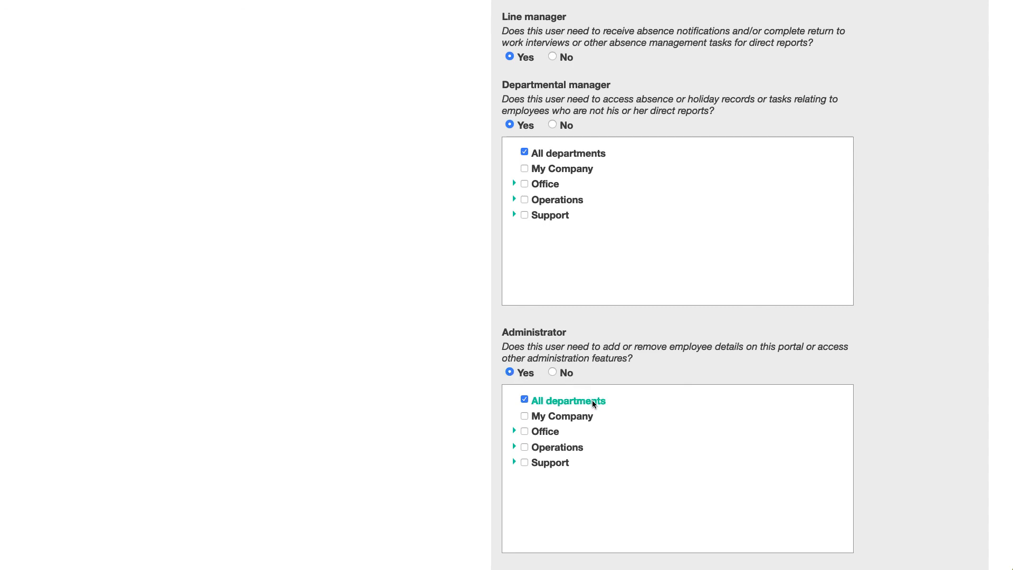
{"action": "scroll", "coordinate": [592, 400], "scroll_direction": "down", "scroll_amount": 4}
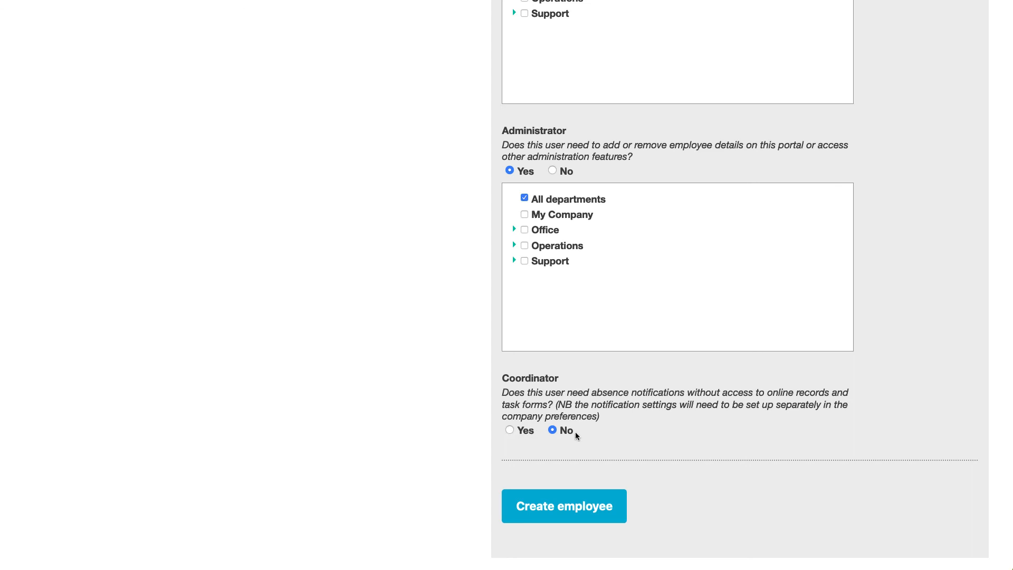
{"action": "left_click", "coordinate": [548, 510]}
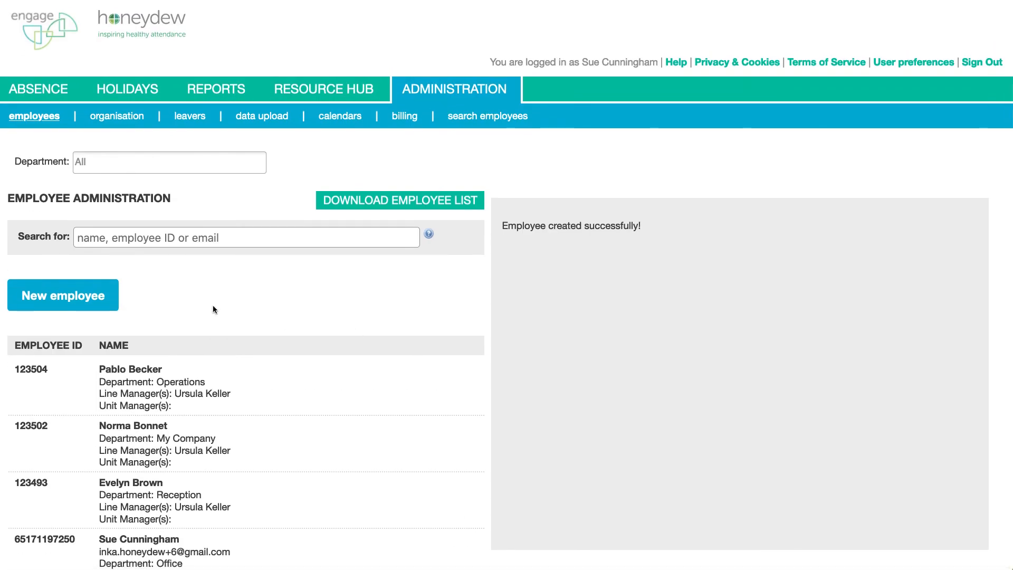
Search the employee list for the new employee by first name and open their record
{"action": "left_click", "coordinate": [252, 237]}
{"action": "type", "text": "lois"}
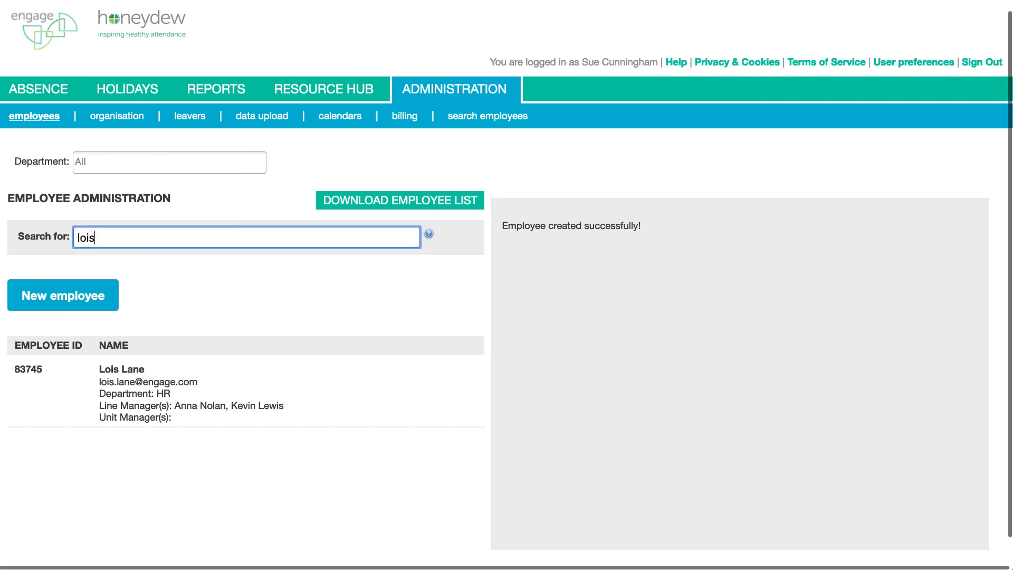
{"action": "left_click", "coordinate": [122, 398]}
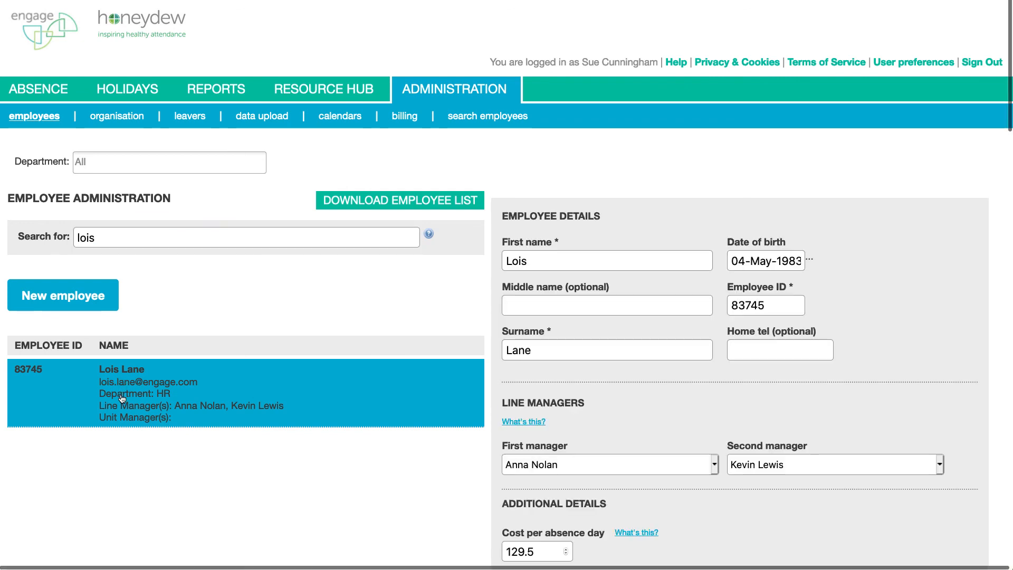